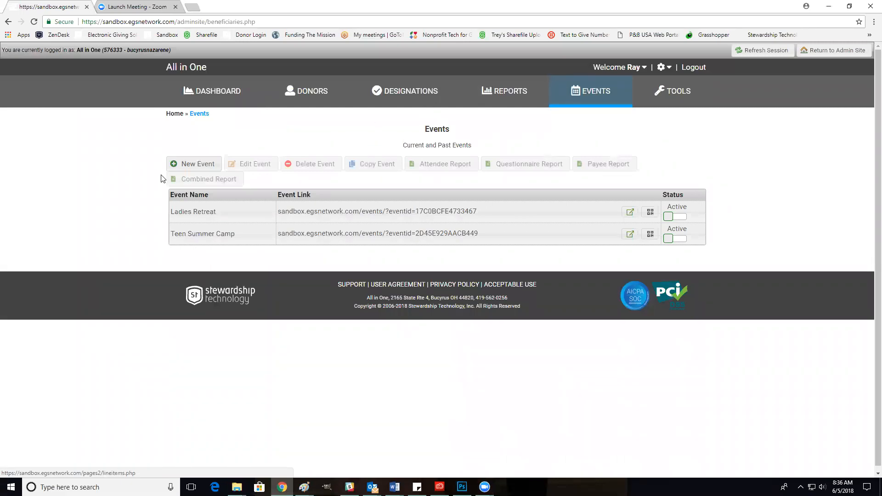
Step: Open the Teen Summer Camp event for editing from the list of current and past events
{"action": "left_click", "coordinate": [238, 214]}
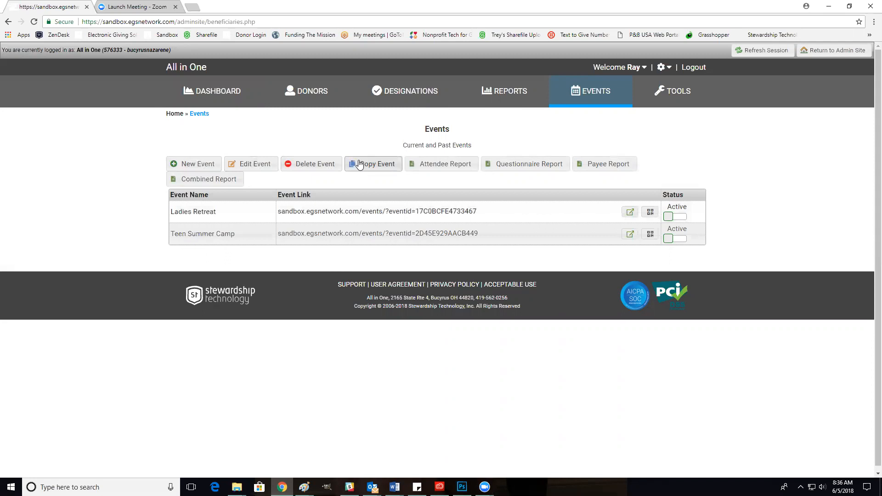
{"action": "left_click", "coordinate": [249, 235]}
{"action": "left_click", "coordinate": [252, 164]}
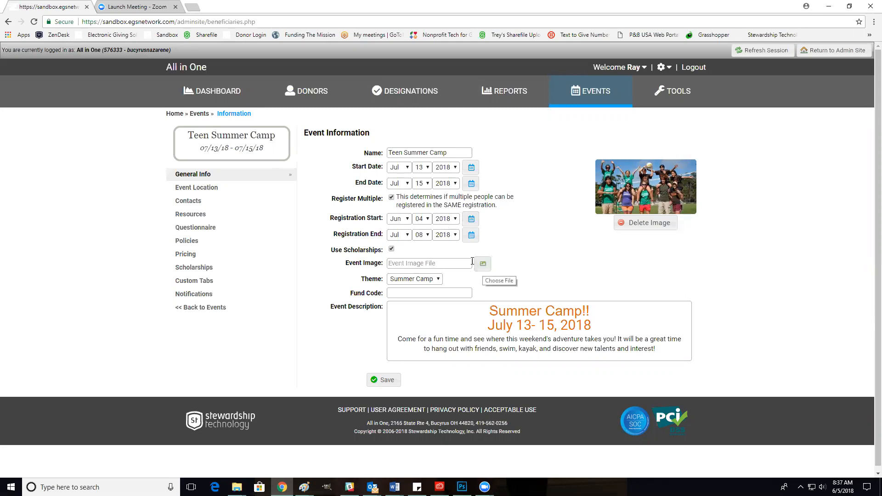
Step: Choose the Summer Camp theme, open and apply the event description, and save the general event information
{"action": "left_click", "coordinate": [438, 279]}
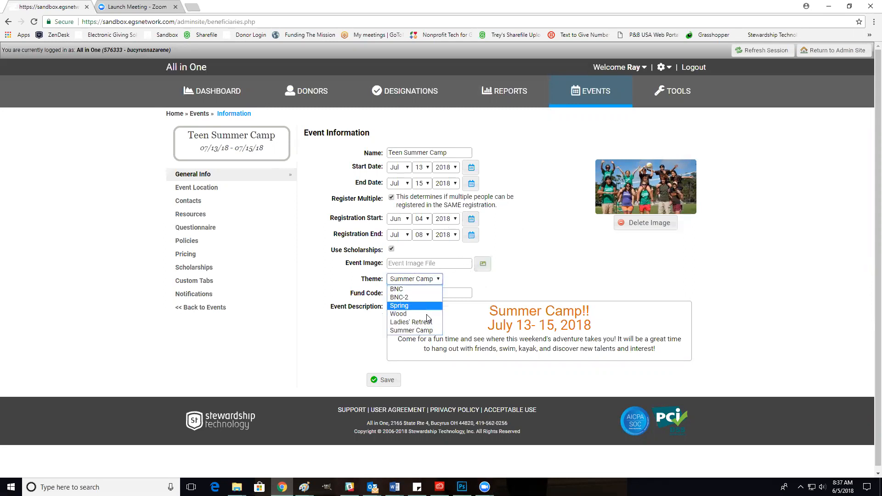
{"action": "left_click", "coordinate": [428, 330]}
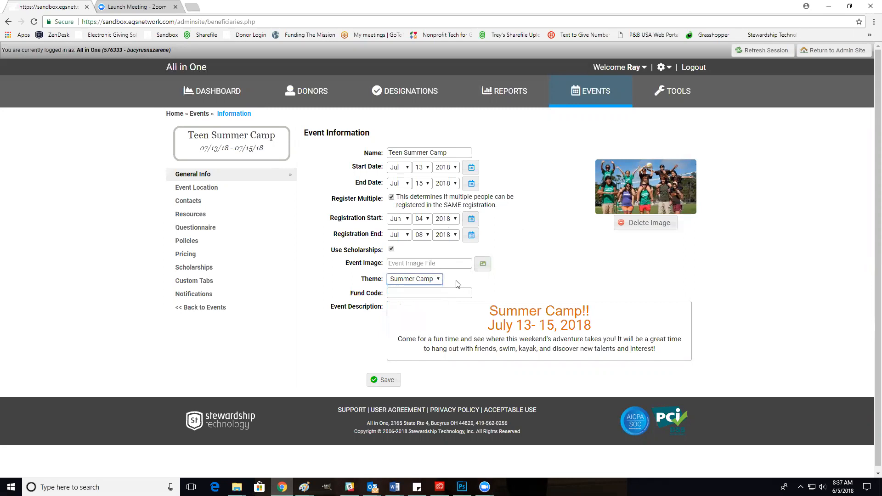
{"action": "left_click", "coordinate": [417, 319]}
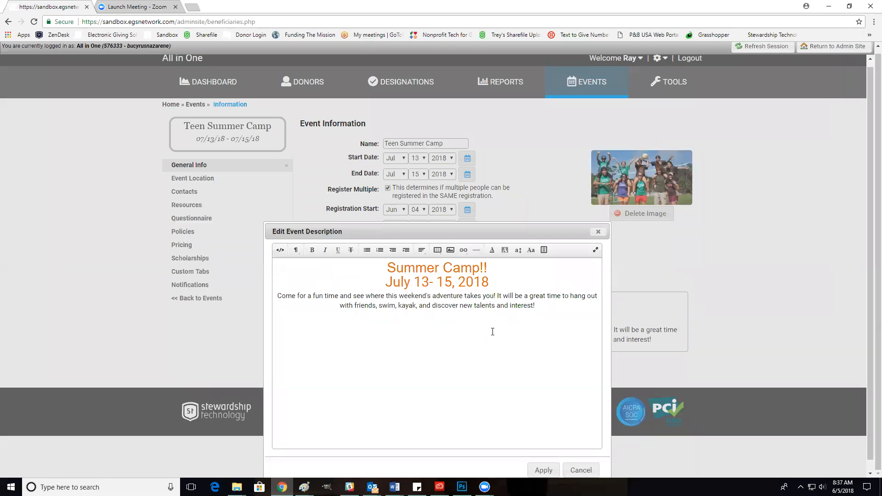
{"action": "scroll", "coordinate": [492, 332], "scroll_direction": "down", "scroll_amount": 1}
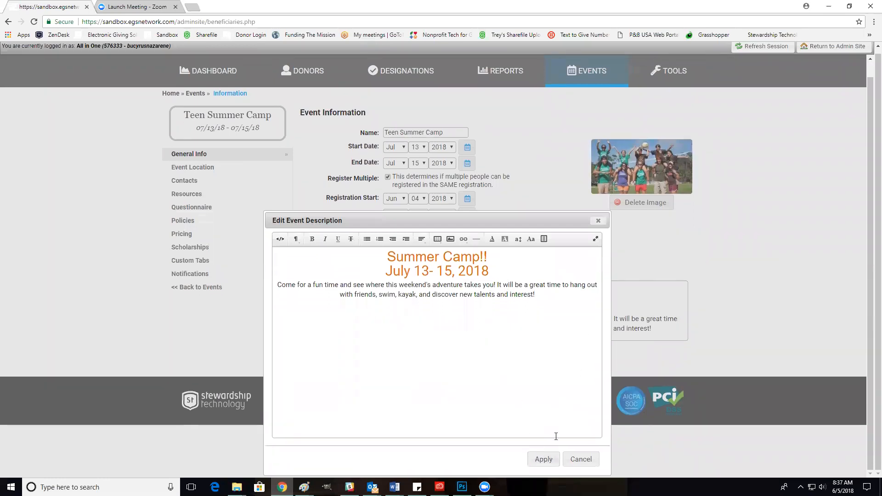
{"action": "left_click", "coordinate": [543, 458]}
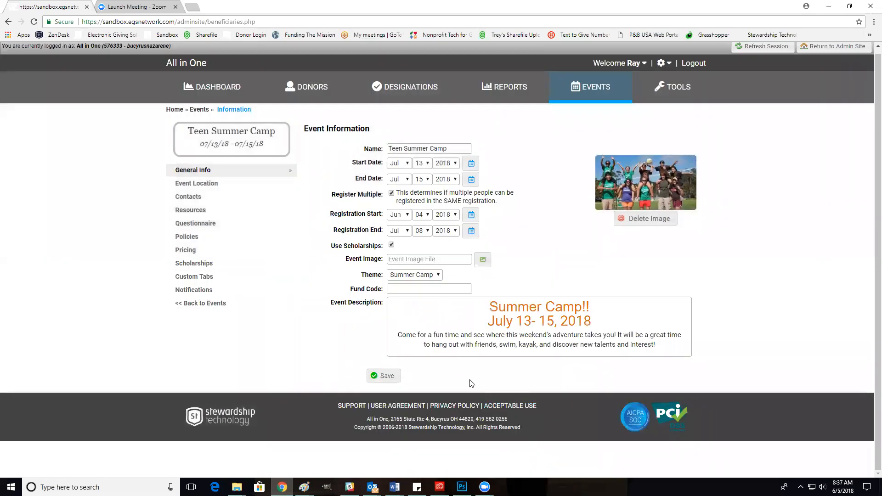
{"action": "left_click", "coordinate": [382, 377]}
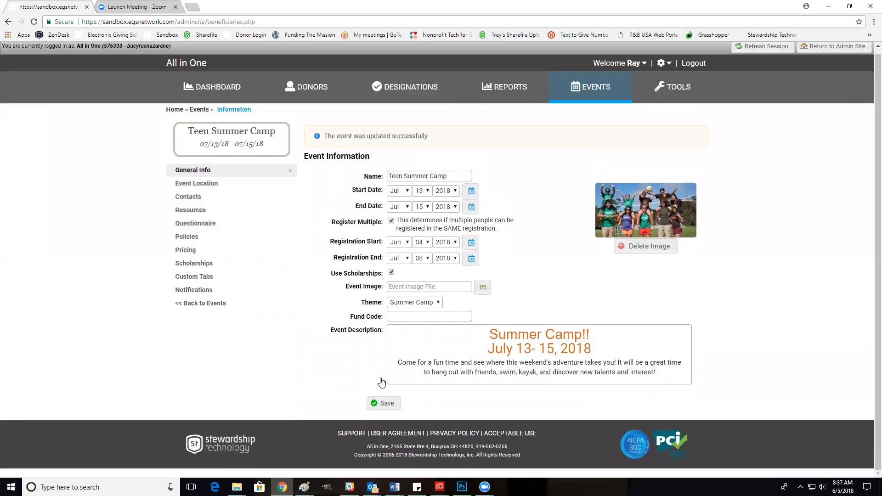
Step: Open the event location details for Teen Summer Camp and save them
{"action": "left_click", "coordinate": [205, 184]}
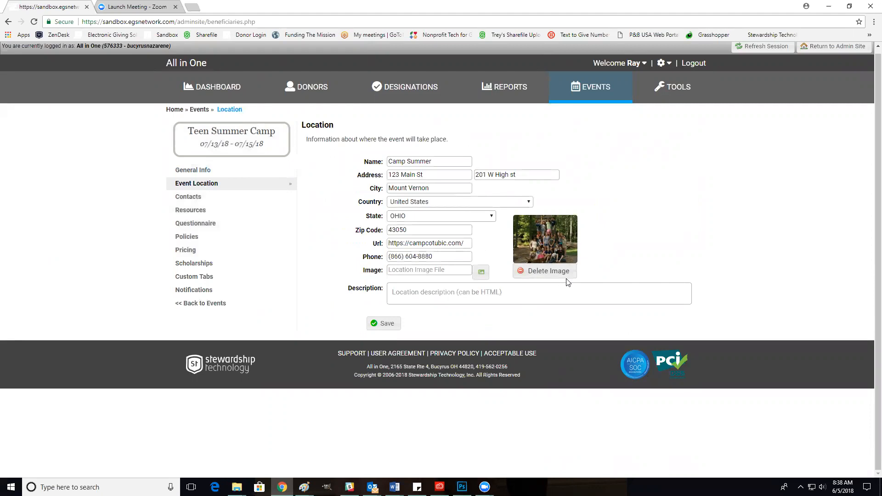
{"action": "left_click", "coordinate": [374, 324]}
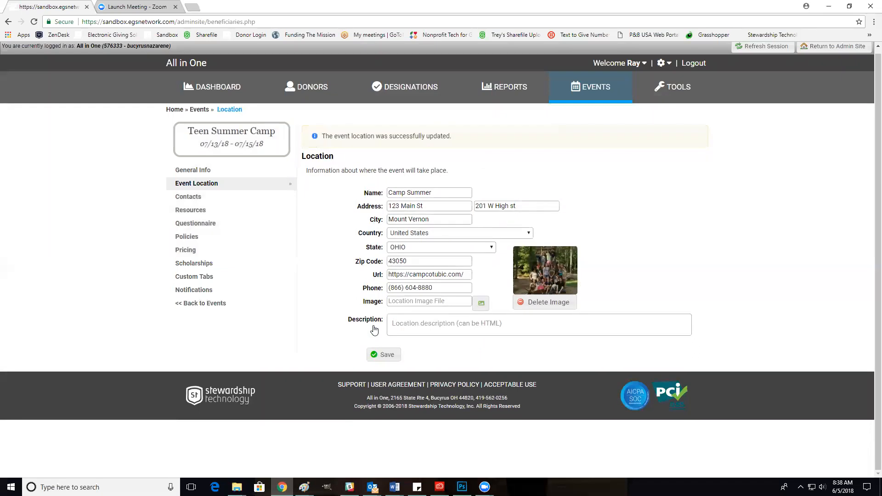
Step: Expand the existing event contact, go through its contact type options, and save the event contacts
{"action": "left_click", "coordinate": [195, 198]}
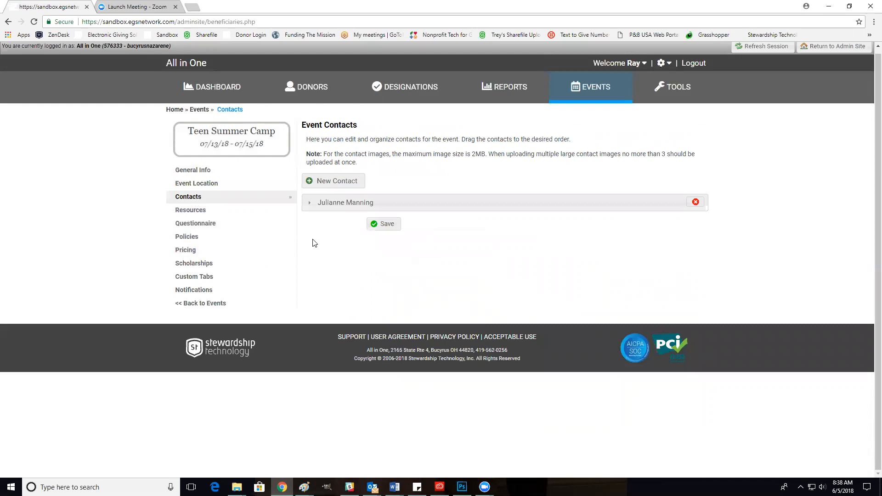
{"action": "left_click", "coordinate": [307, 206]}
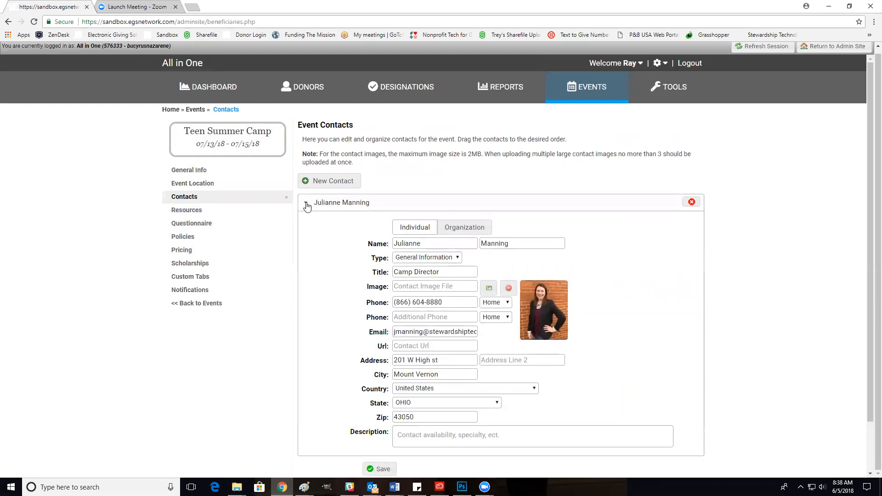
{"action": "scroll", "coordinate": [595, 250], "scroll_direction": "down", "scroll_amount": 1}
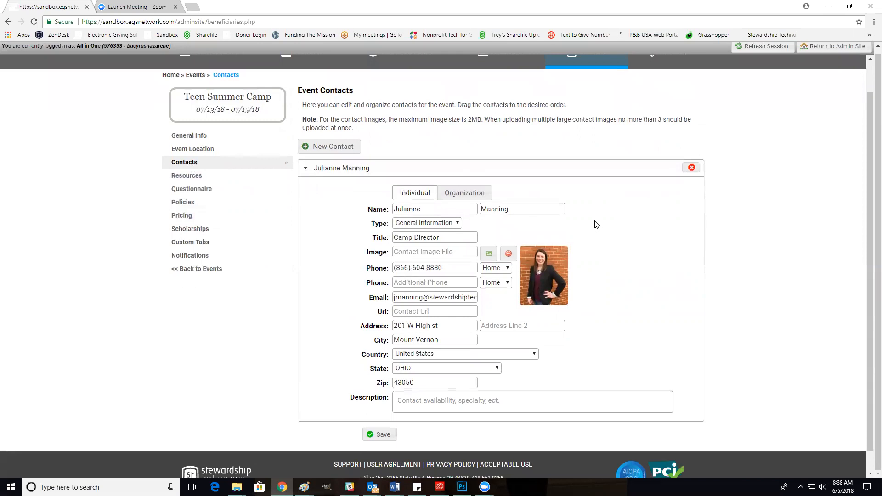
{"action": "left_click", "coordinate": [456, 225]}
{"action": "left_click", "coordinate": [456, 235]}
{"action": "left_click", "coordinate": [385, 439]}
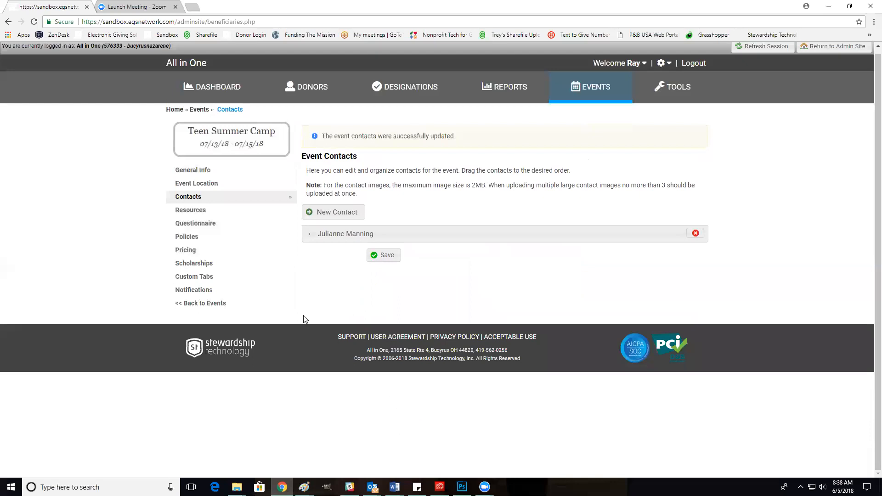
Step: View the event's resource attachments, then open its resource links and save them
{"action": "left_click", "coordinate": [198, 210]}
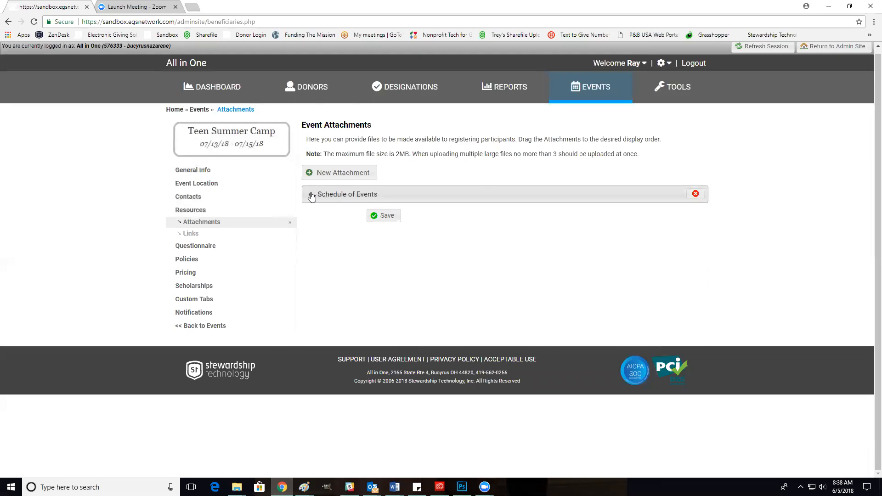
{"action": "left_click", "coordinate": [196, 235]}
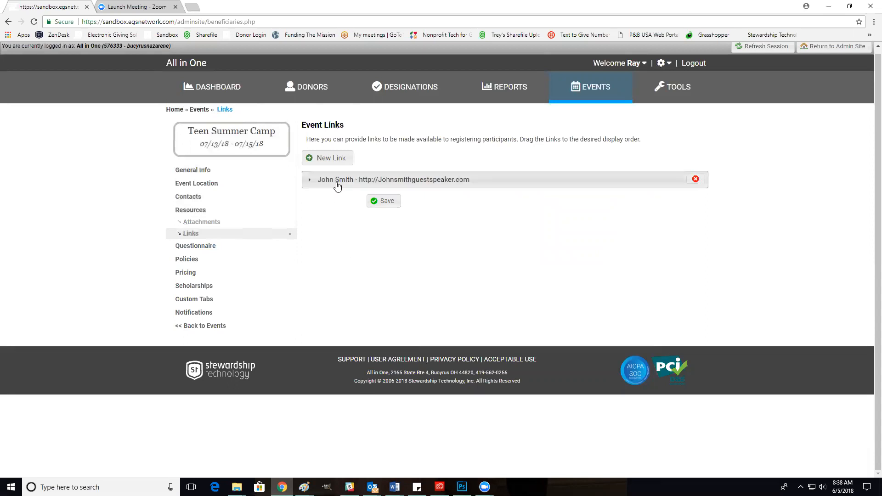
{"action": "left_click", "coordinate": [374, 205]}
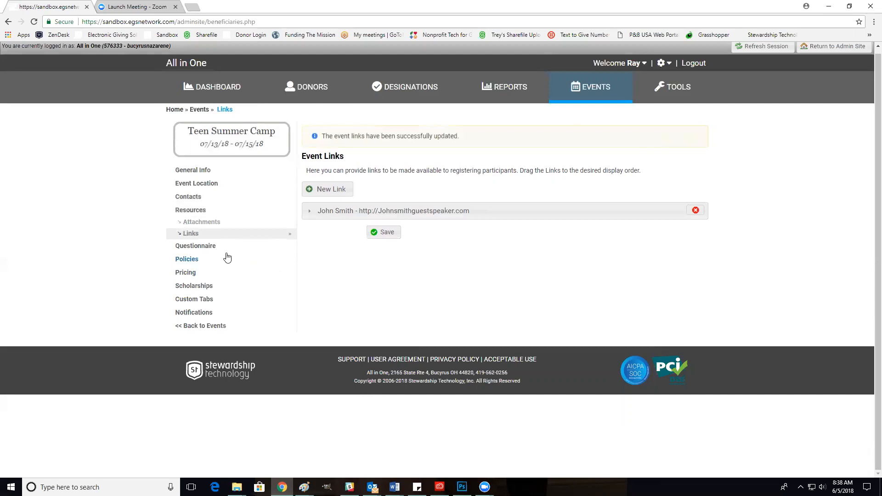
Step: Open the questionnaire's collected contact information and check the requirement options for Address Line 1
{"action": "left_click", "coordinate": [210, 248]}
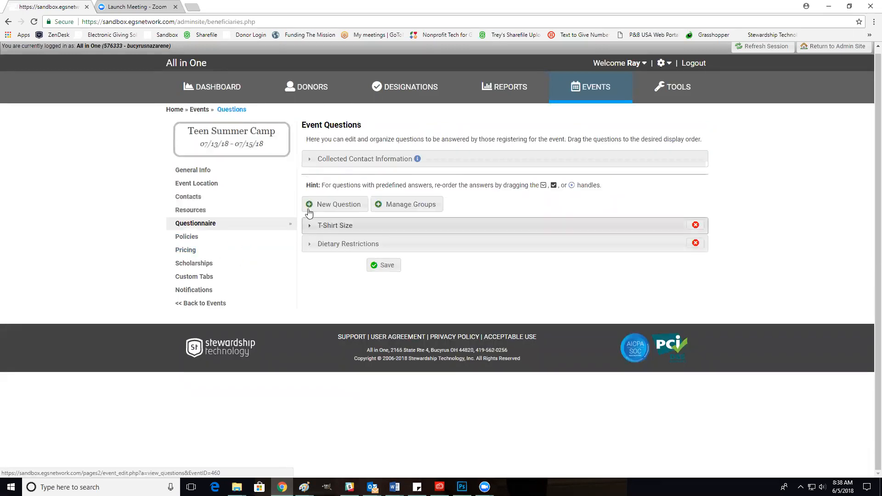
{"action": "left_click", "coordinate": [309, 159]}
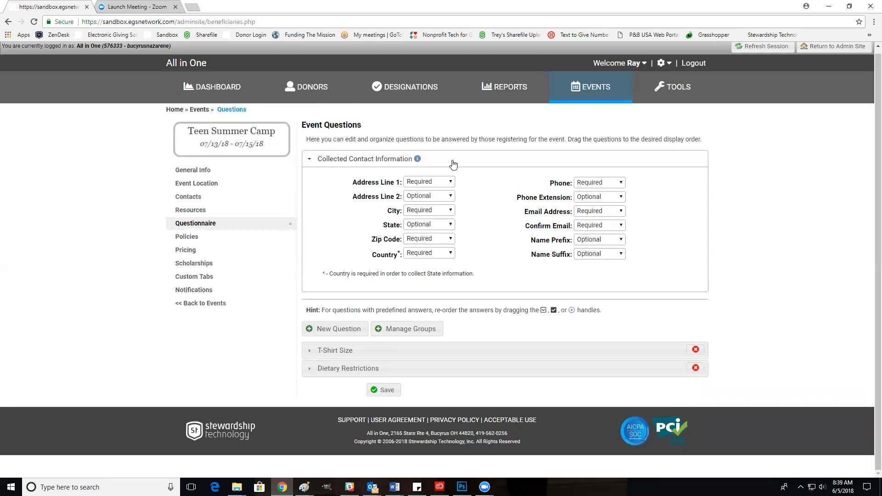
{"action": "left_click", "coordinate": [450, 182]}
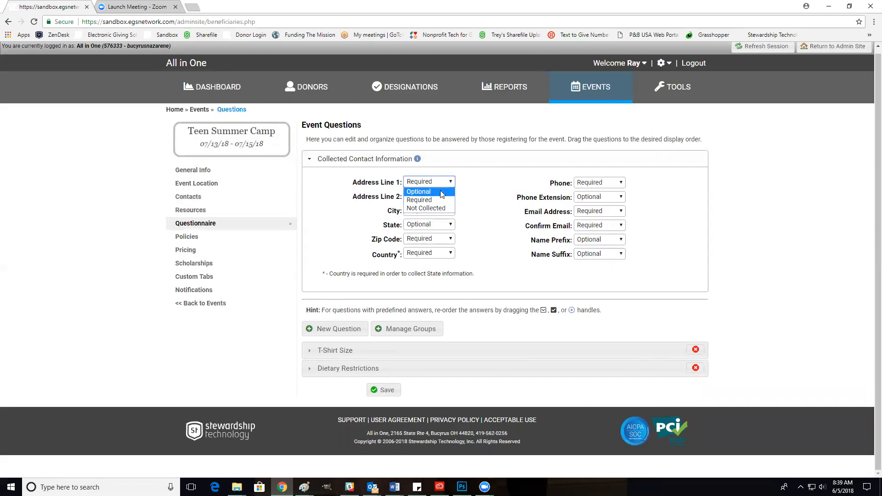
{"action": "left_click", "coordinate": [480, 197]}
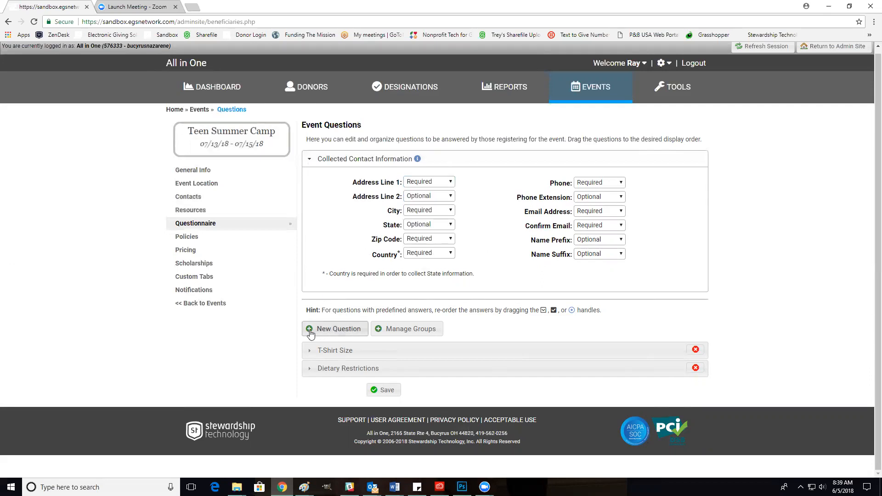
Step: Review the T-Shirt Size and Dietary Restrictions questions, and save the event questionnaire
{"action": "left_click", "coordinate": [310, 350]}
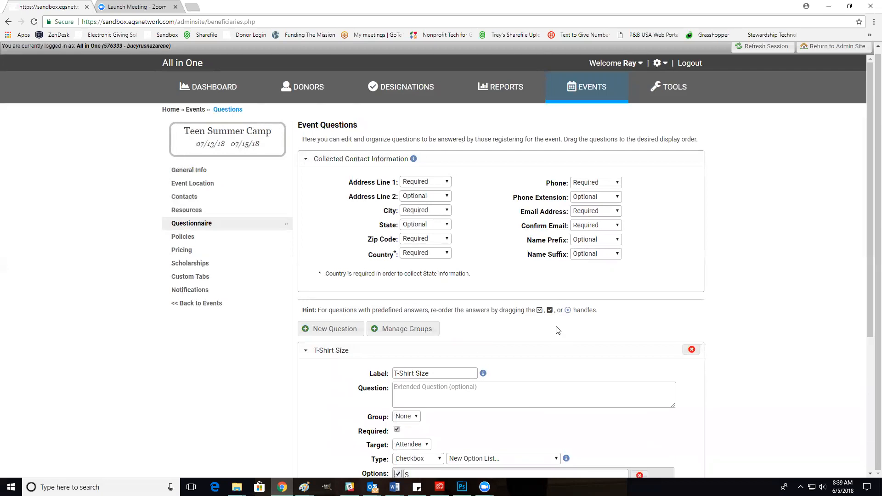
{"action": "scroll", "coordinate": [557, 330], "scroll_direction": "down", "scroll_amount": 3}
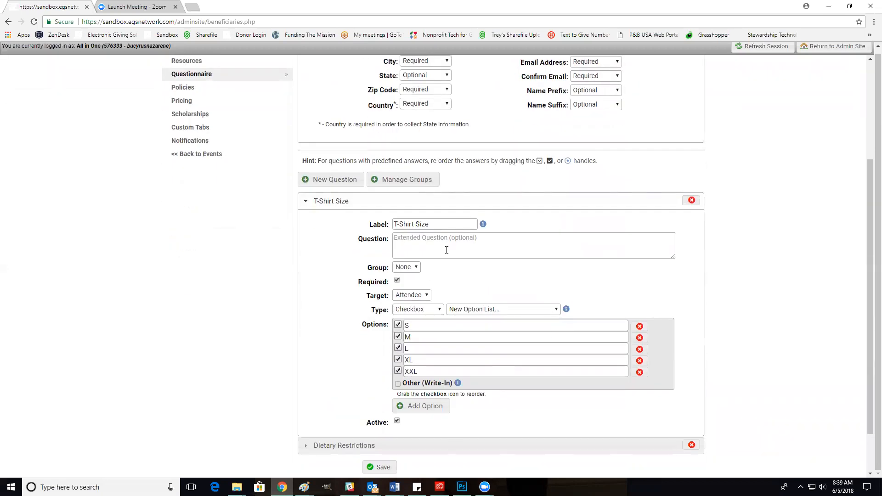
{"action": "scroll", "coordinate": [499, 266], "scroll_direction": "down", "scroll_amount": 1}
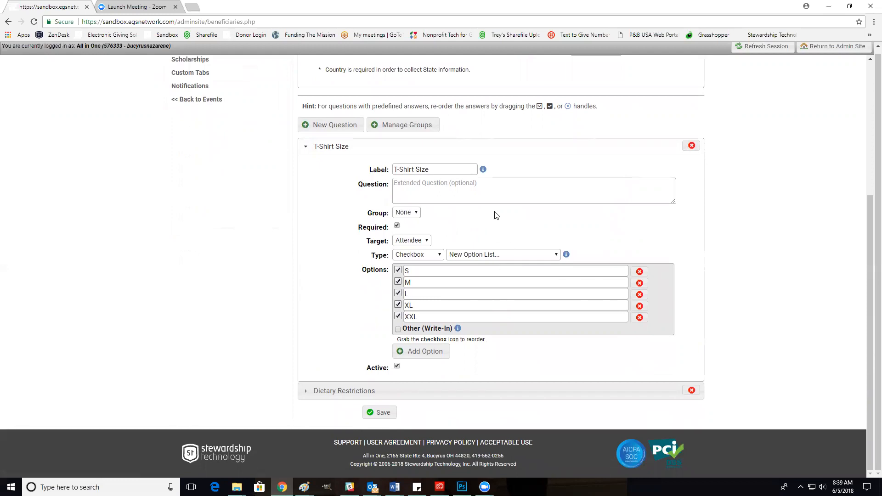
{"action": "left_click", "coordinate": [306, 392]}
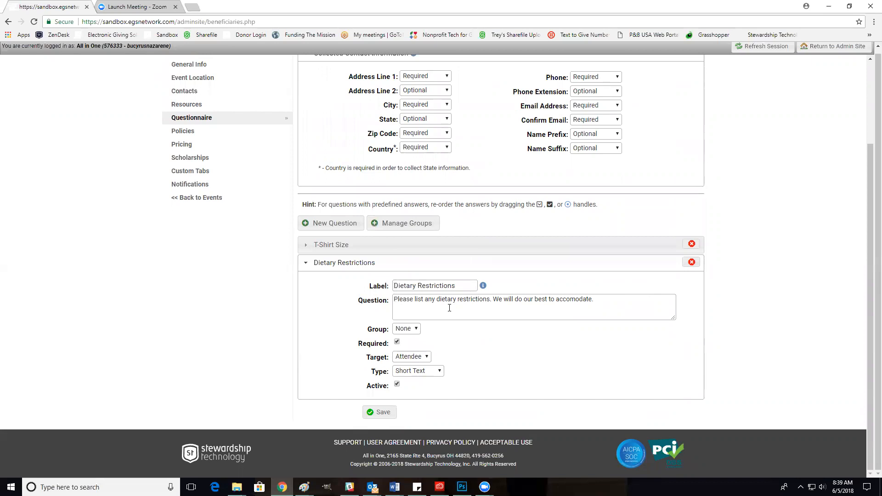
{"action": "left_click", "coordinate": [305, 264]}
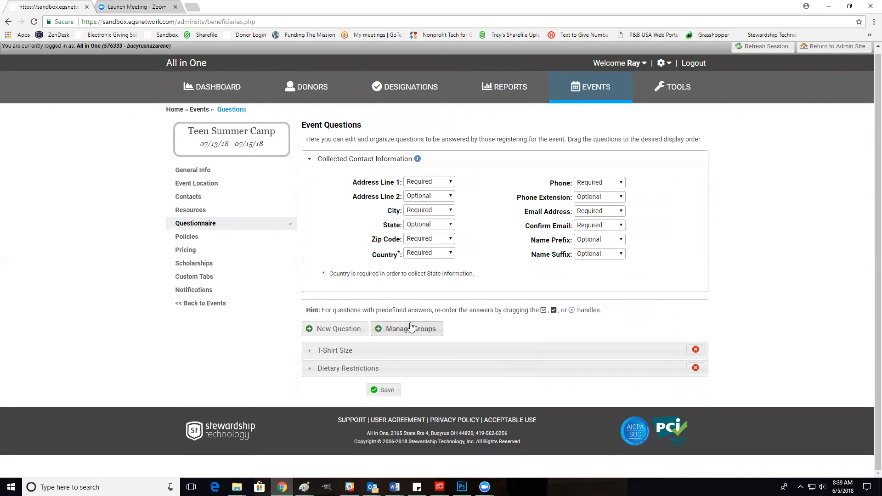
{"action": "left_click", "coordinate": [390, 393]}
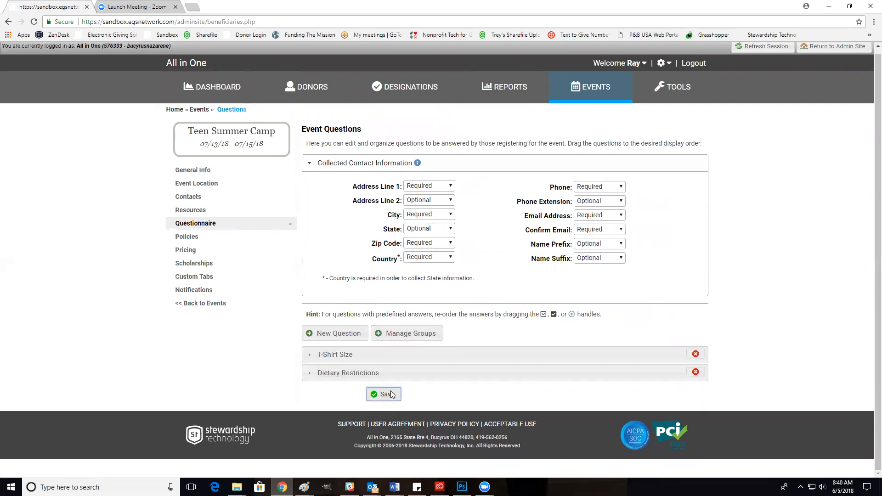
Step: Review the Cell Phone and Electronics policy, and save the event policies
{"action": "left_click", "coordinate": [188, 238]}
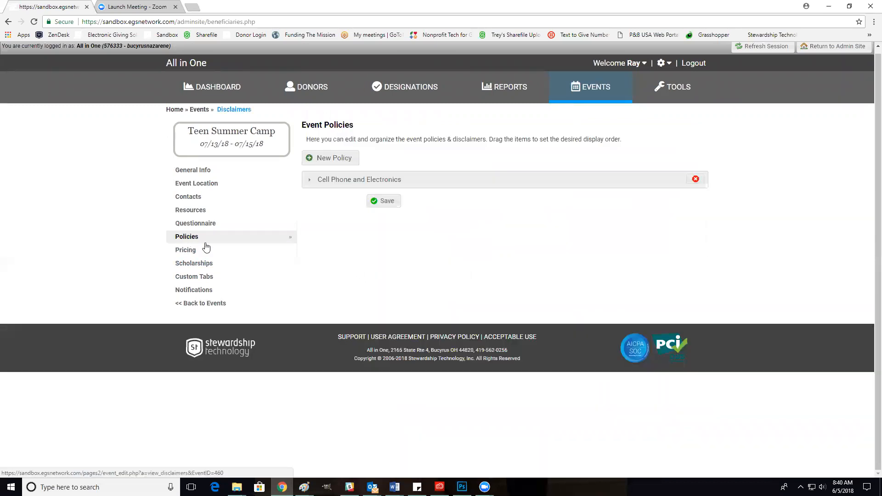
{"action": "left_click", "coordinate": [312, 180]}
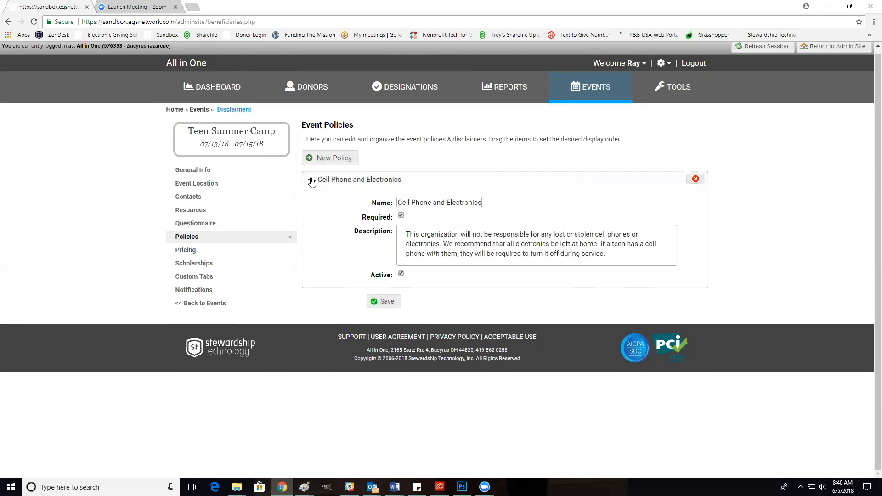
{"action": "left_click", "coordinate": [311, 180]}
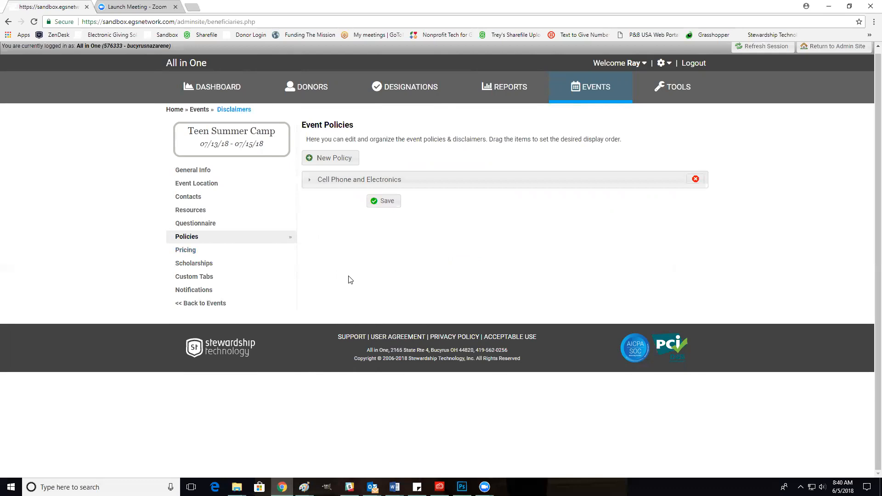
{"action": "left_click", "coordinate": [375, 204]}
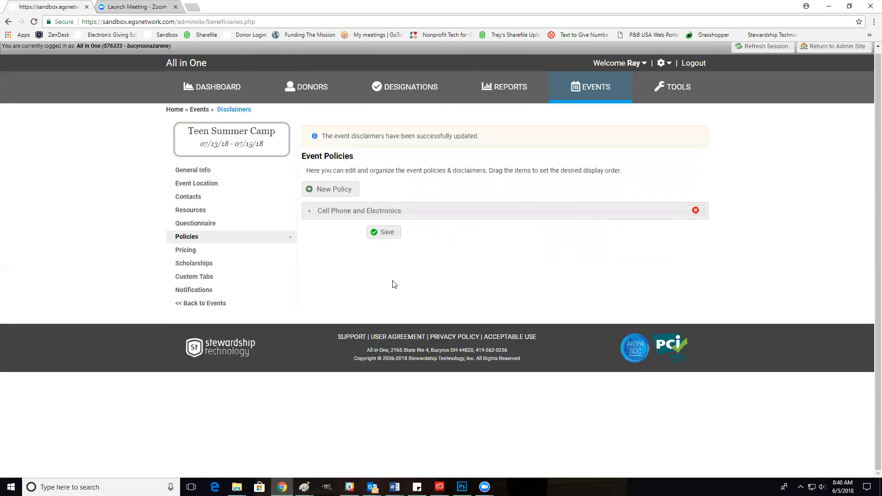
Step: Open the event's pricing section and review the pricing description editor and the available pricing types
{"action": "left_click", "coordinate": [184, 251]}
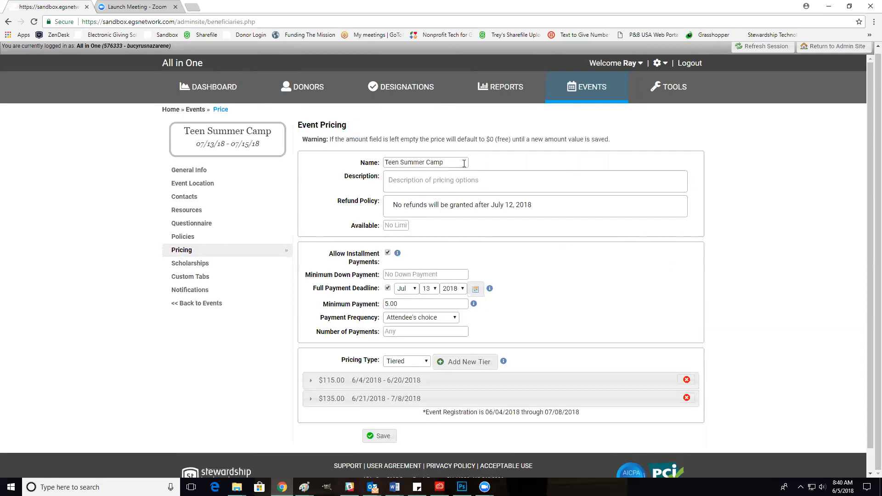
{"action": "left_click", "coordinate": [445, 187]}
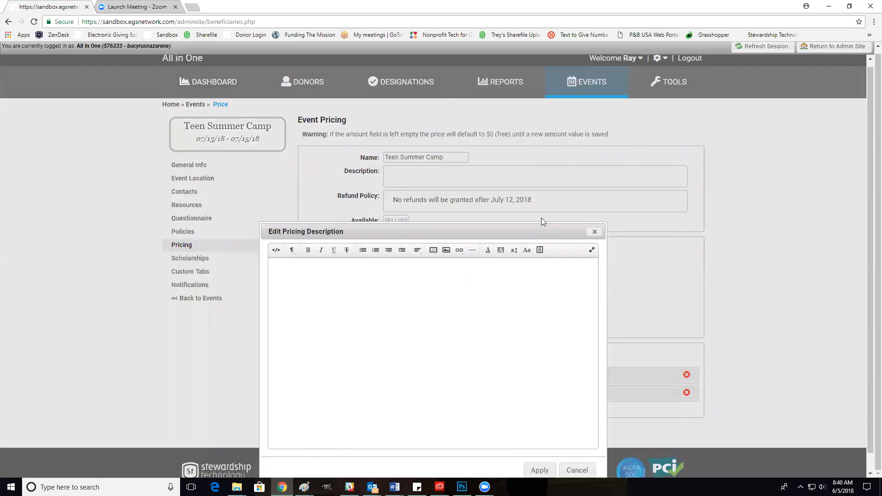
{"action": "left_click", "coordinate": [592, 233]}
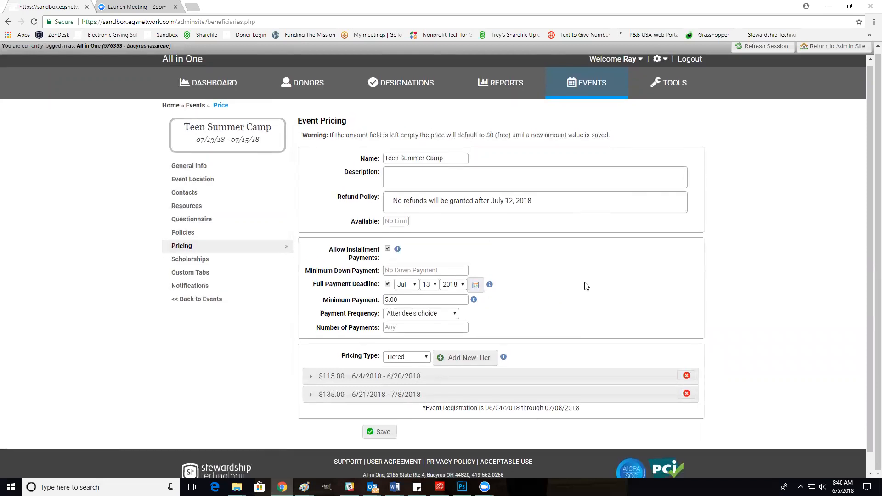
{"action": "scroll", "coordinate": [585, 286], "scroll_direction": "down", "scroll_amount": 1}
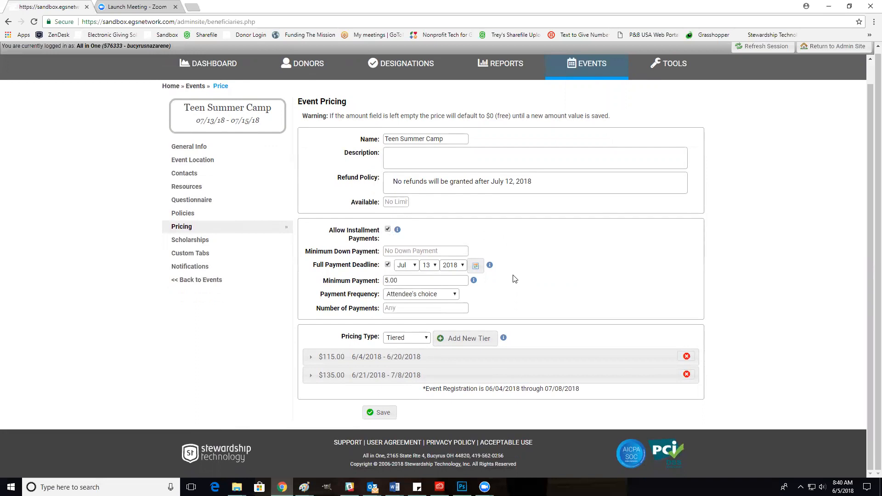
{"action": "left_click", "coordinate": [426, 339]}
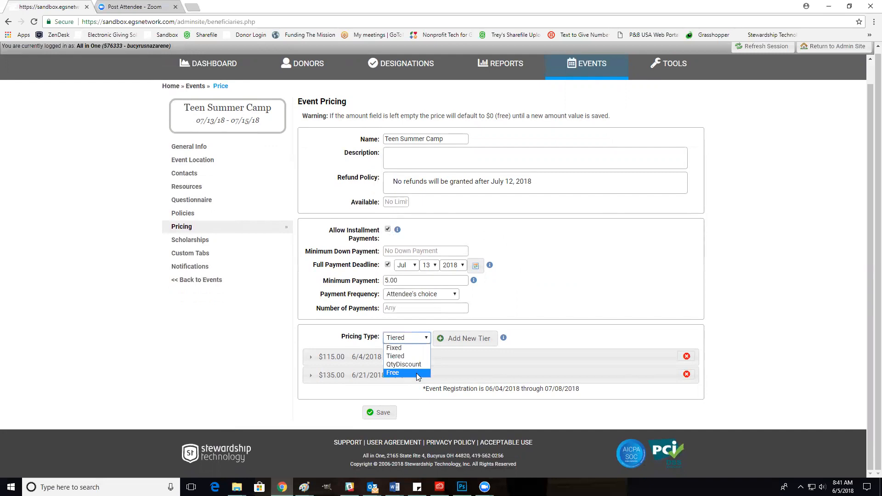
{"action": "left_click", "coordinate": [459, 363]}
Step: Name the $115.00 pricing tier "Early Bird Registration"
{"action": "left_click", "coordinate": [459, 363]}
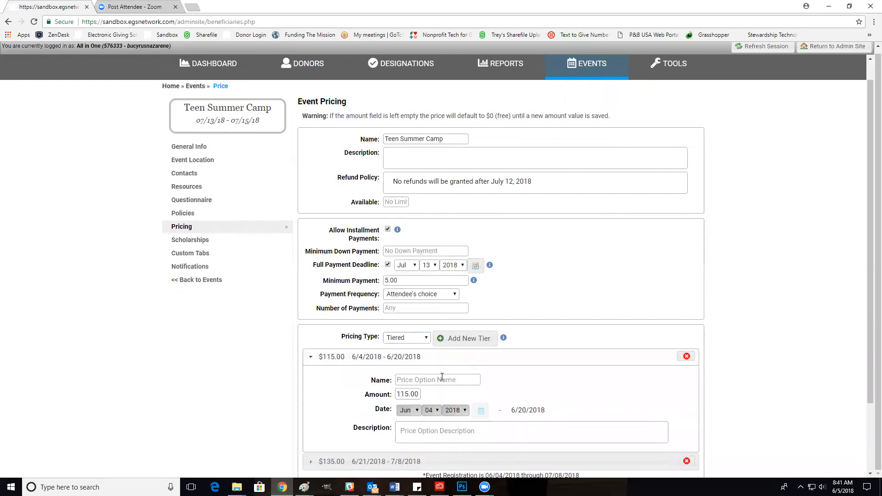
{"action": "scroll", "coordinate": [441, 377], "scroll_direction": "down", "scroll_amount": 3}
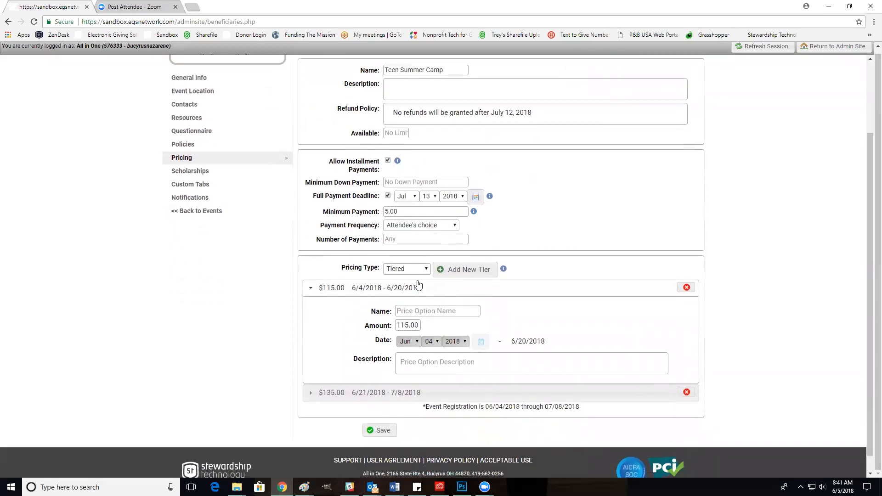
{"action": "left_click", "coordinate": [429, 312]}
{"action": "left_click", "coordinate": [434, 321]}
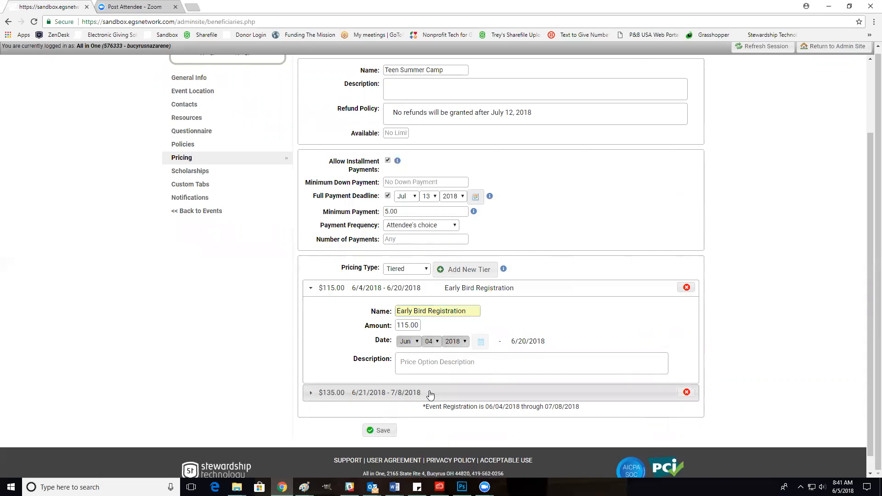
Step: Name the $135.00 pricing tier "General Registration Fee" and save the event pricing
{"action": "left_click", "coordinate": [430, 394]}
{"action": "left_click", "coordinate": [448, 330]}
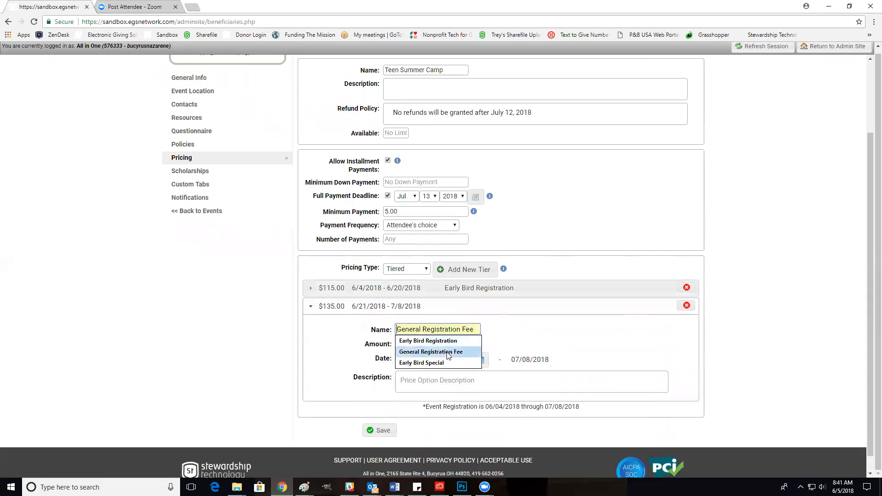
{"action": "left_click", "coordinate": [448, 352]}
{"action": "left_click", "coordinate": [386, 431]}
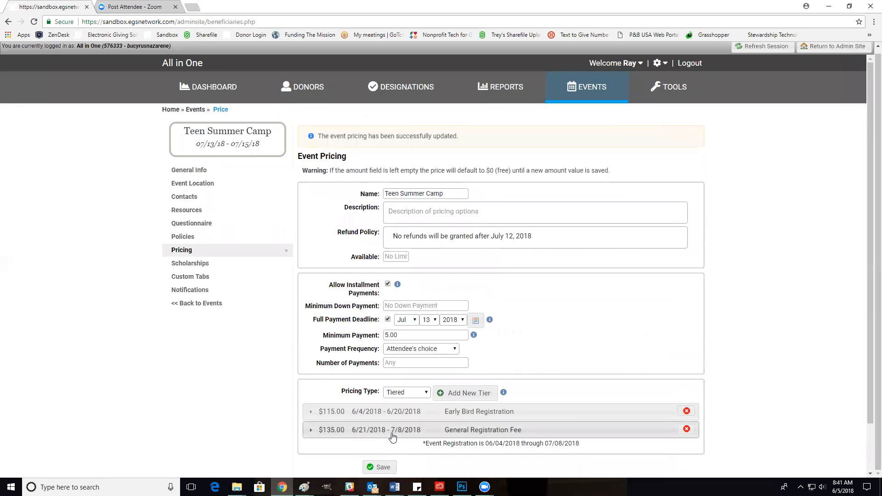
Step: Open the event's scholarships and review the Sibling Discount details, including its type options
{"action": "left_click", "coordinate": [198, 264]}
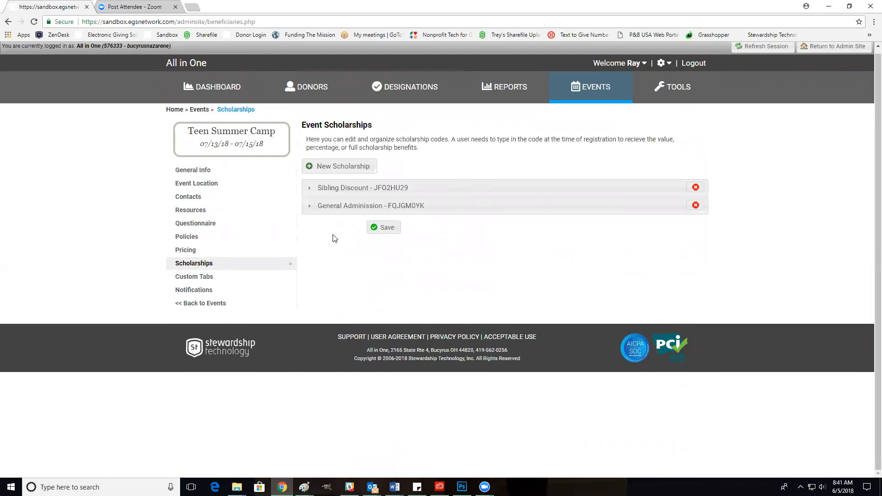
{"action": "left_click", "coordinate": [309, 191]}
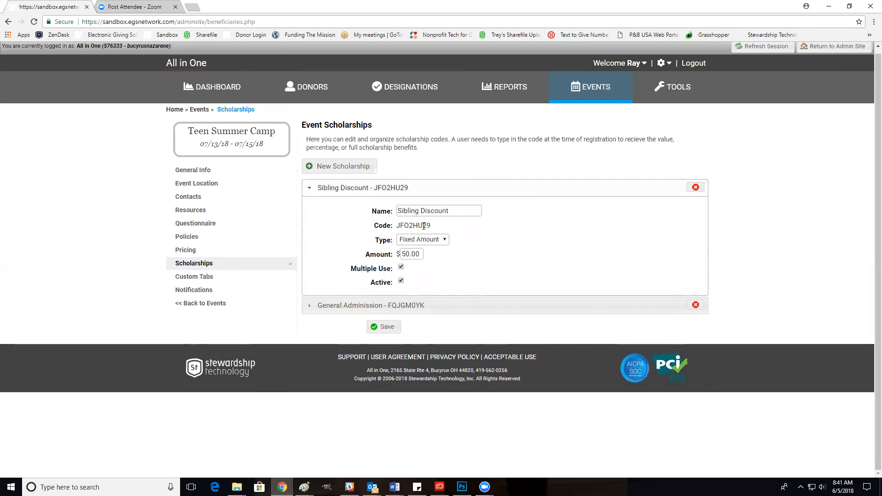
{"action": "left_click", "coordinate": [444, 241]}
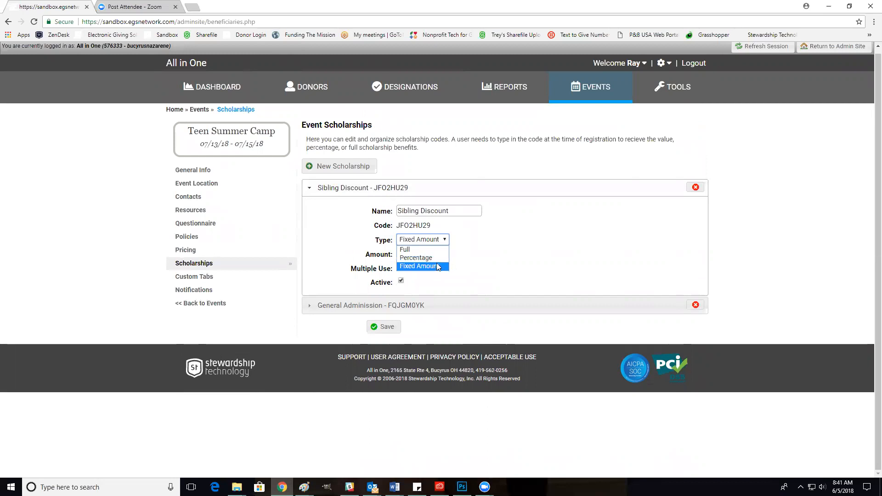
{"action": "left_click", "coordinate": [462, 265]}
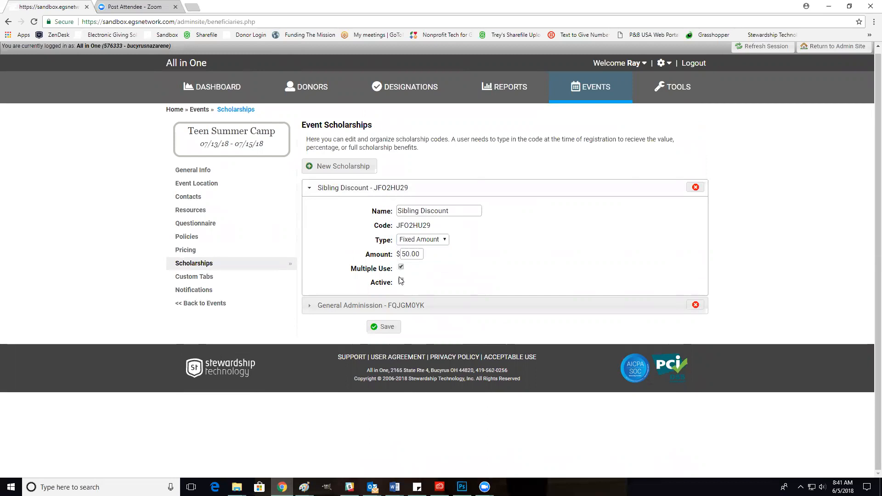
{"action": "left_click", "coordinate": [311, 188]}
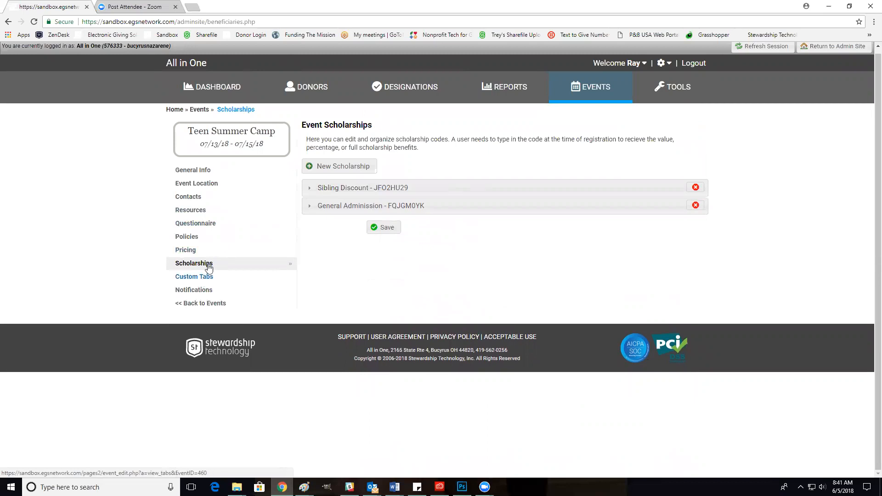
Step: View the event's custom tabs and email notifications sections, and return to the events list
{"action": "left_click", "coordinate": [200, 277]}
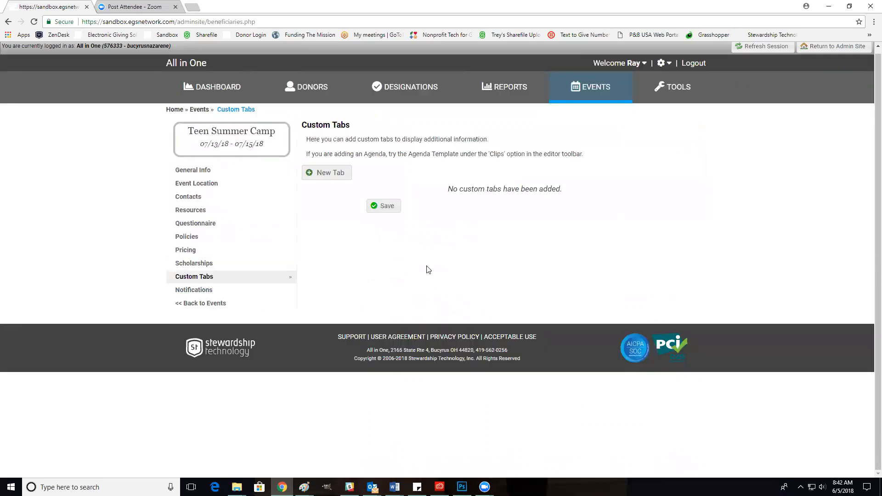
{"action": "left_click", "coordinate": [206, 293]}
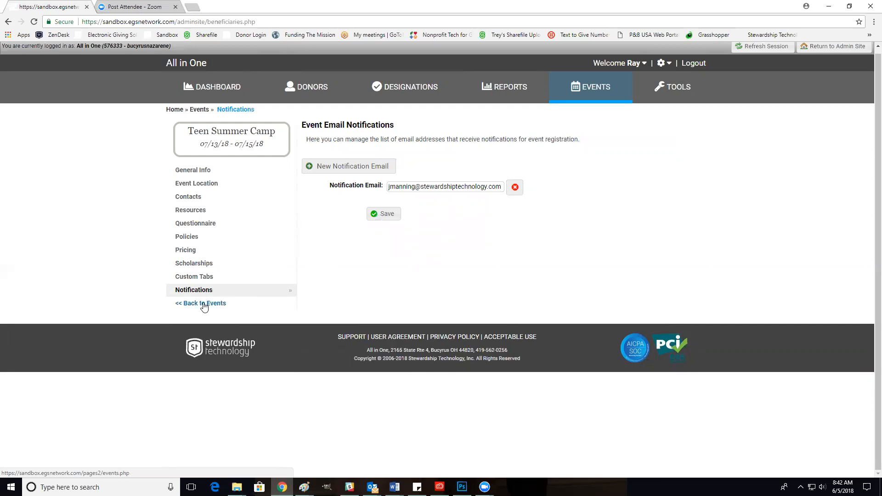
{"action": "left_click", "coordinate": [204, 304]}
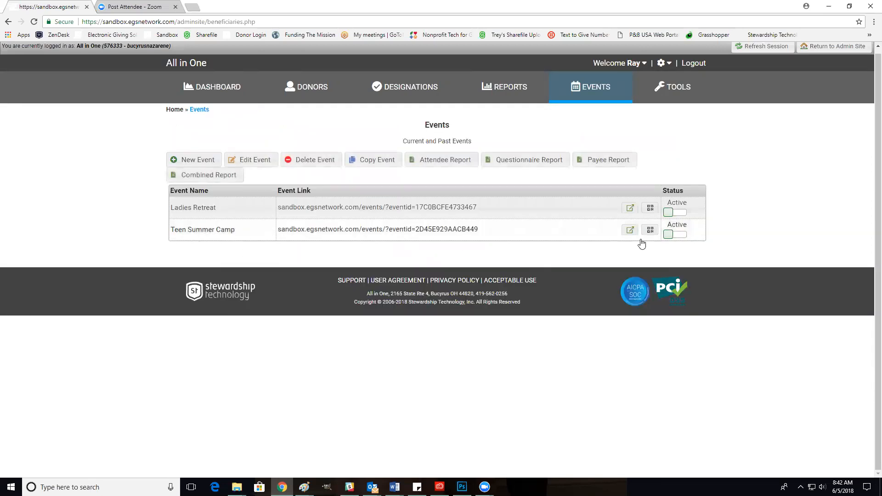
Step: Switch the Teen Summer Camp event to inactive and back to active
{"action": "left_click", "coordinate": [668, 235]}
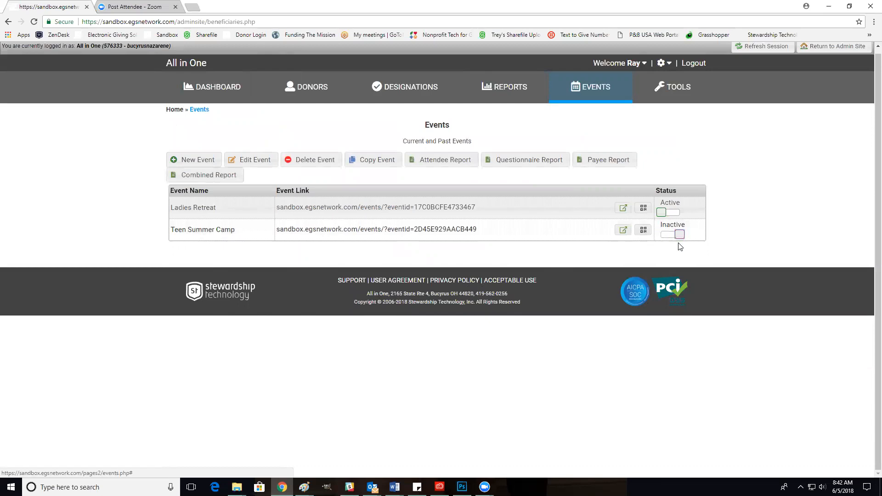
{"action": "left_click", "coordinate": [676, 235]}
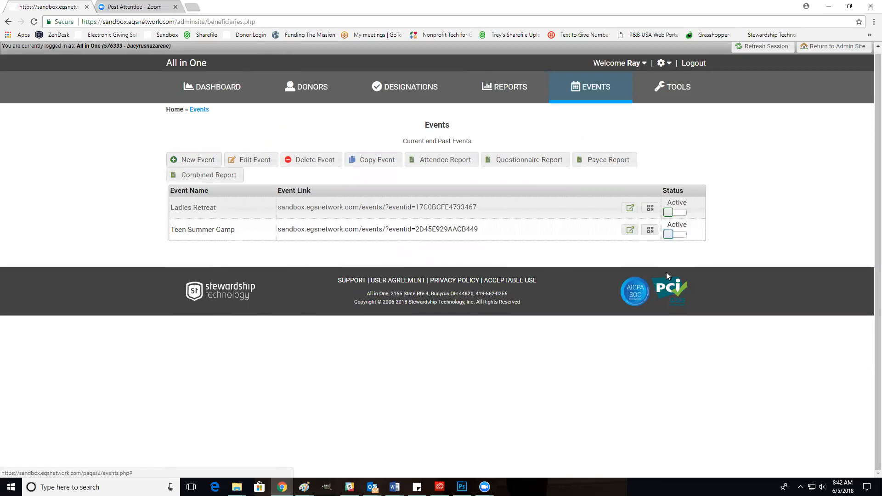
Step: Open the Teen Summer Camp public event page and look through its location, pricing, resources, contacts and policies
{"action": "left_click", "coordinate": [629, 230]}
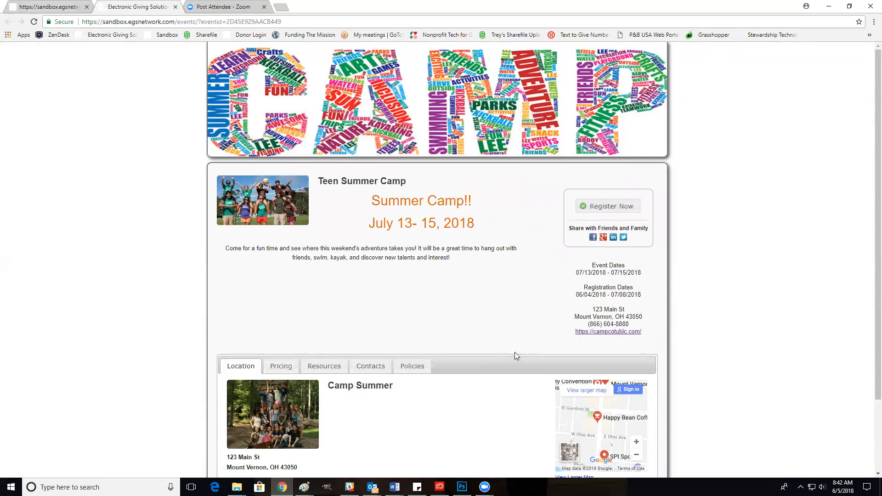
{"action": "scroll", "coordinate": [514, 352], "scroll_direction": "down", "scroll_amount": 1}
{"action": "scroll", "coordinate": [514, 352], "scroll_direction": "up", "scroll_amount": 1}
{"action": "scroll", "coordinate": [312, 378], "scroll_direction": "down", "scroll_amount": 2}
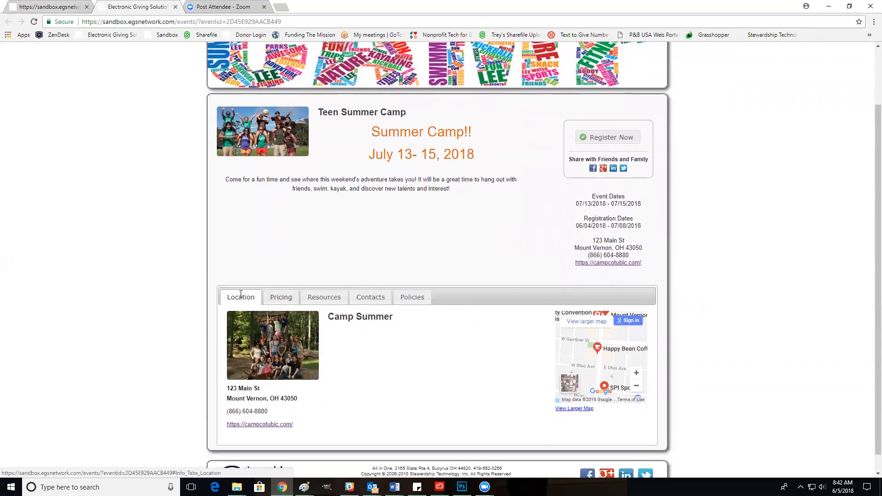
{"action": "left_click", "coordinate": [274, 298]}
{"action": "left_click", "coordinate": [337, 303]}
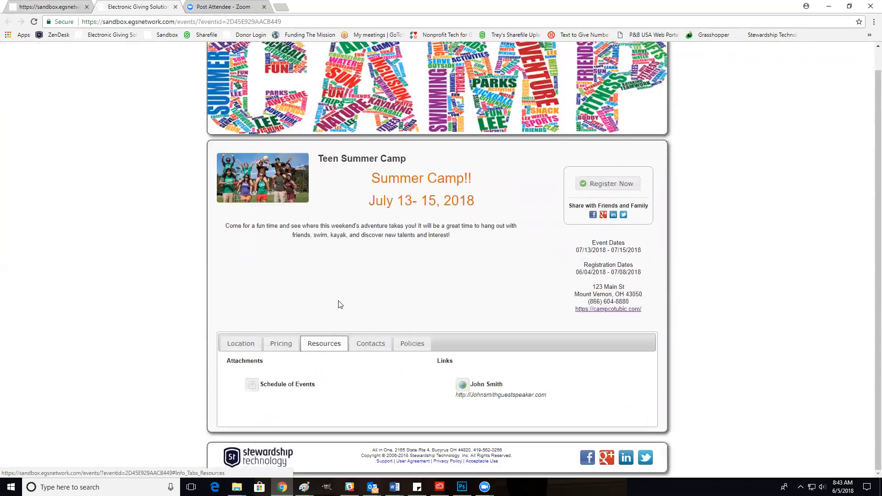
{"action": "left_click", "coordinate": [370, 344]}
{"action": "left_click", "coordinate": [412, 297]}
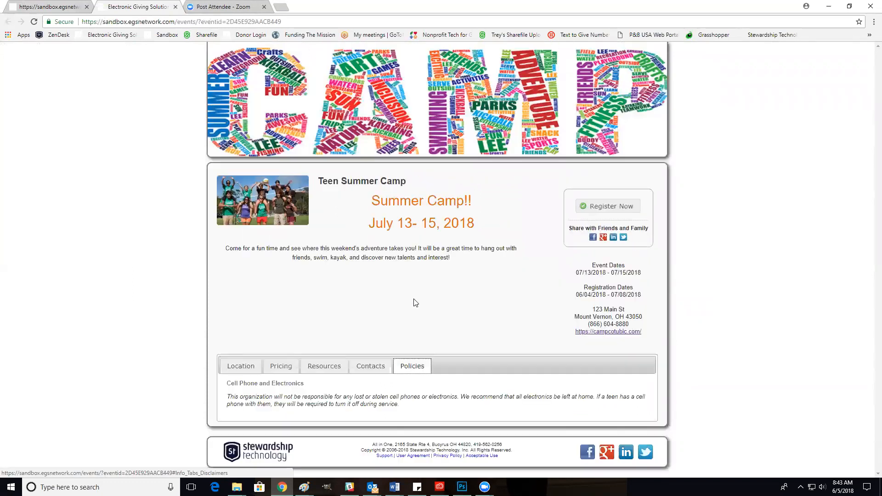
{"action": "left_click", "coordinate": [237, 370]}
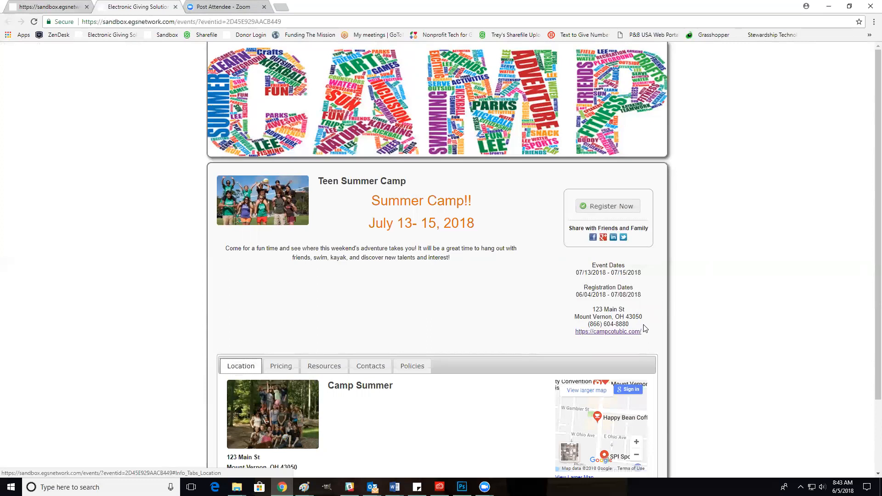
Step: Open the event's registration form and review its pricing, attendee information fields and other questions
{"action": "left_click", "coordinate": [601, 206]}
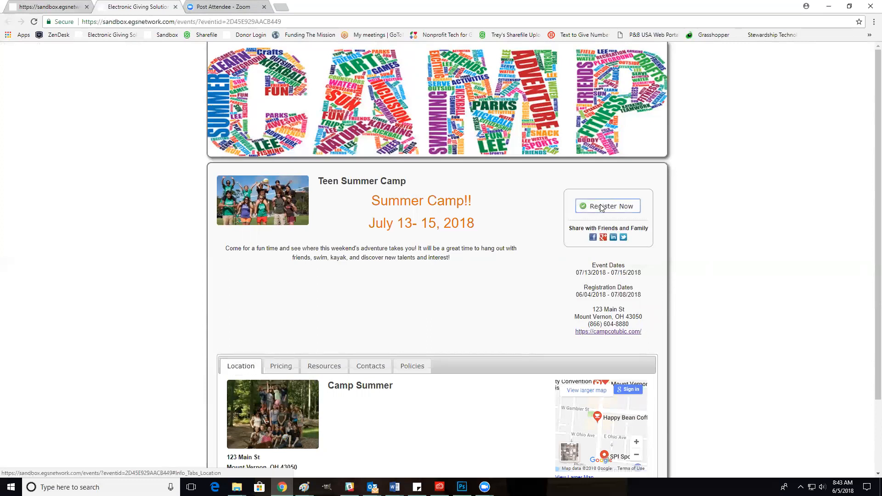
{"action": "scroll", "coordinate": [628, 314], "scroll_direction": "down", "scroll_amount": 1}
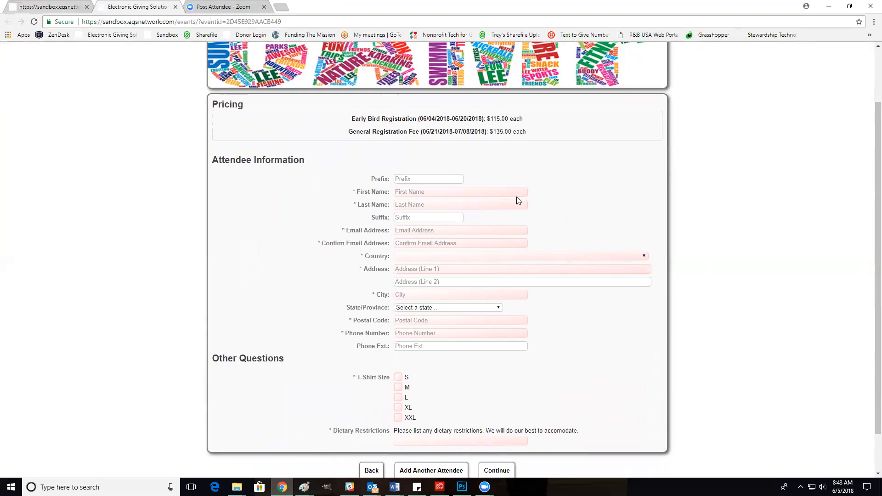
{"action": "scroll", "coordinate": [569, 353], "scroll_direction": "down", "scroll_amount": 1}
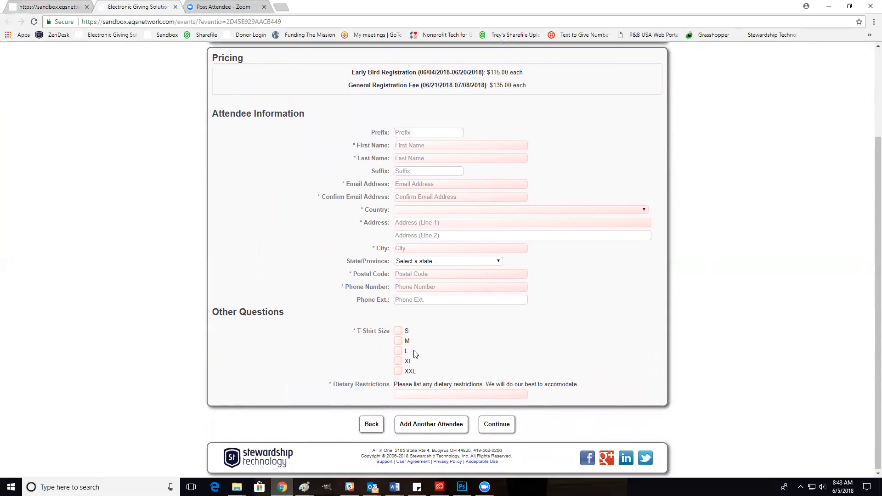
{"action": "scroll", "coordinate": [415, 351], "scroll_direction": "up", "scroll_amount": 2}
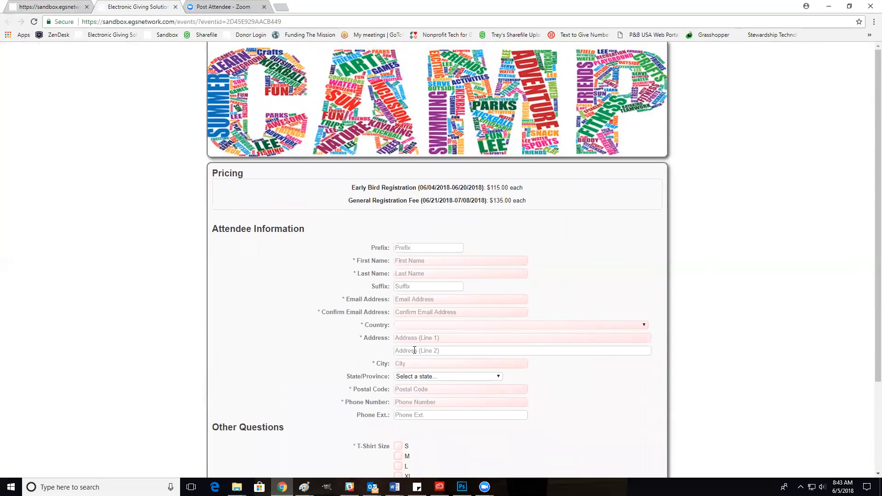
{"action": "scroll", "coordinate": [415, 351], "scroll_direction": "down", "scroll_amount": 2}
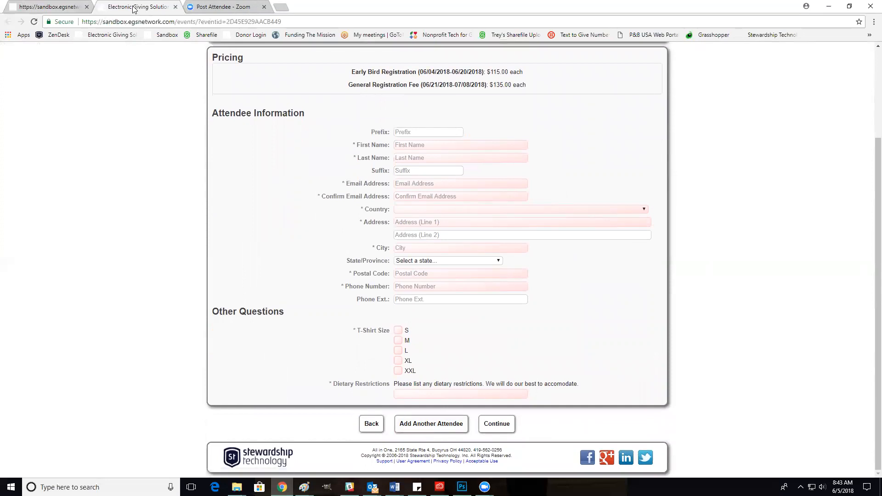
Step: Return to the admin events list and select the Teen Summer Camp event
{"action": "left_click", "coordinate": [69, 6]}
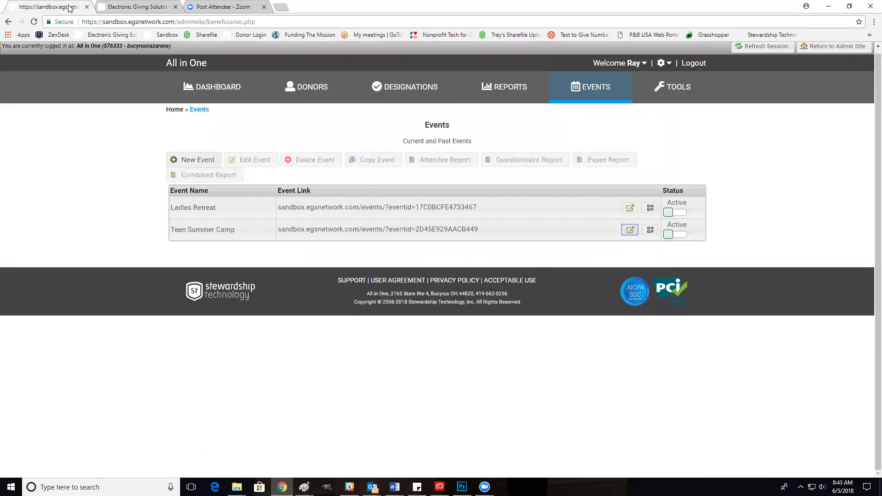
{"action": "left_click", "coordinate": [247, 235]}
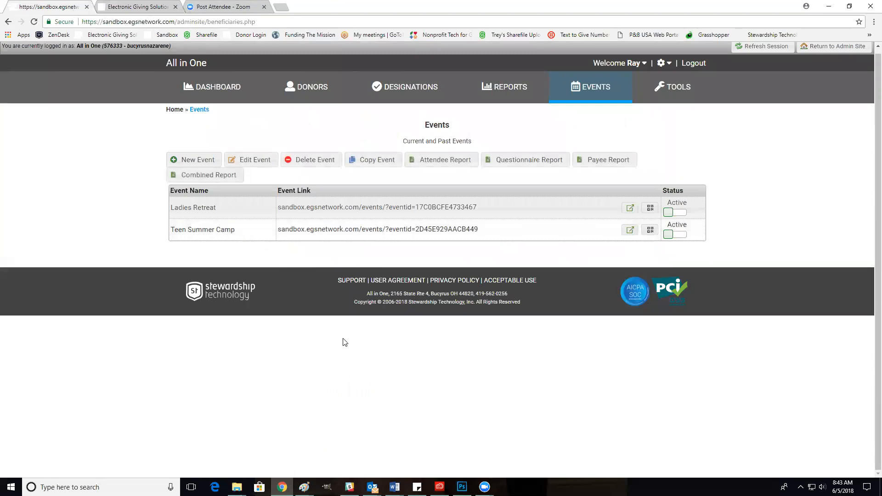